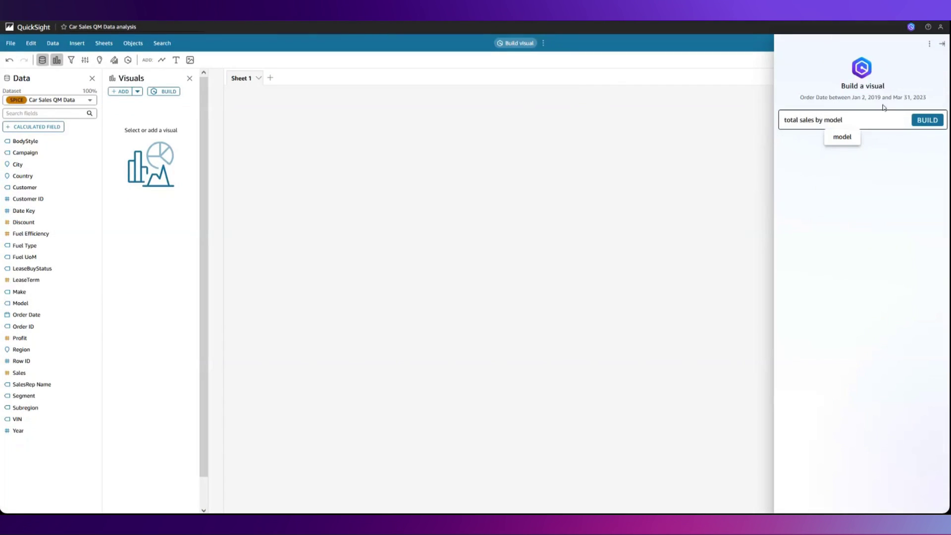
# Add a Total Sales by Model bar chart and a sales-by-model-across-region Sankey to Sheet 1
pyautogui.click(927, 120)
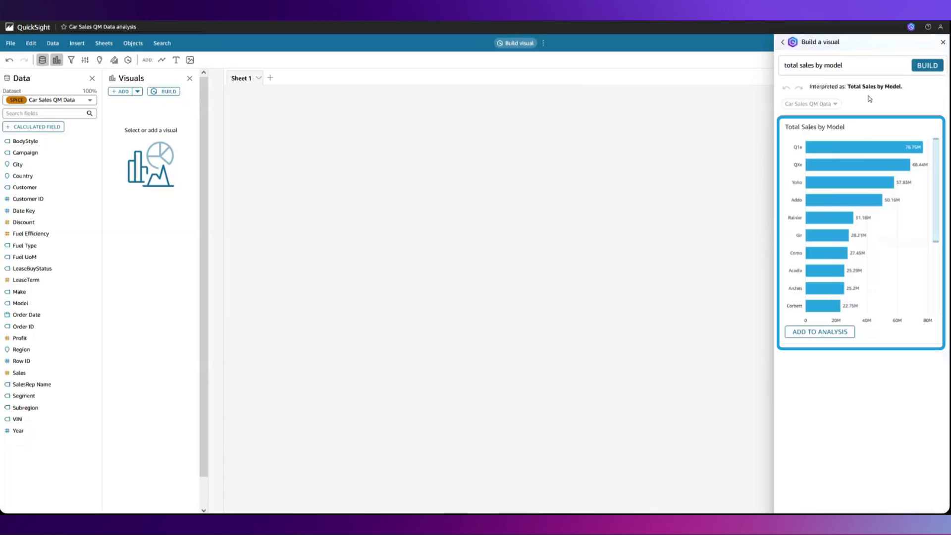
pyautogui.click(820, 333)
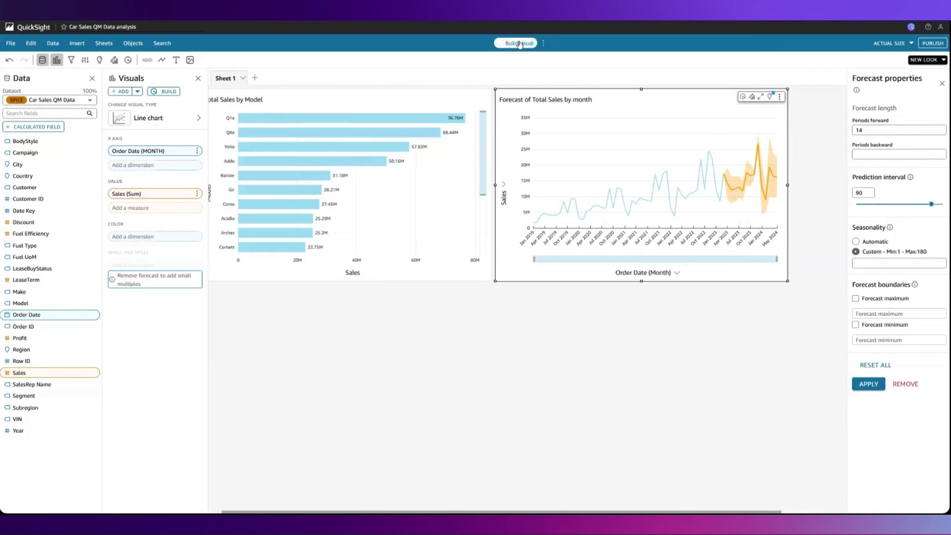
pyautogui.click(519, 44)
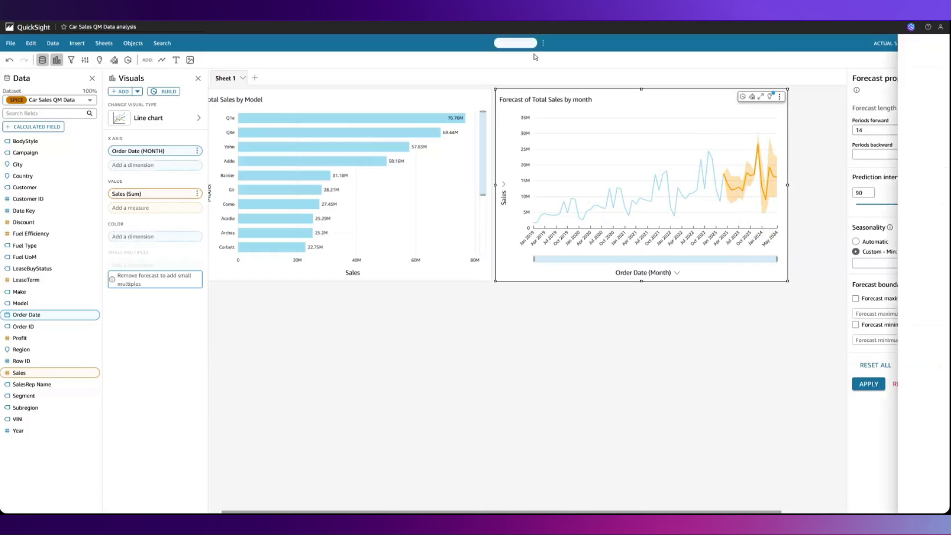
pyautogui.write('sales for model across region as sankey')
pyautogui.press('Return')
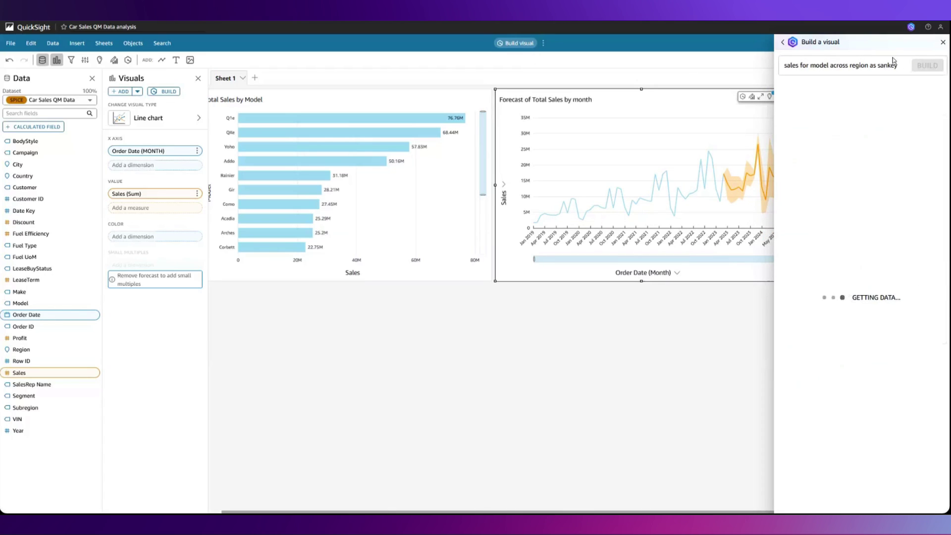
pyautogui.click(823, 334)
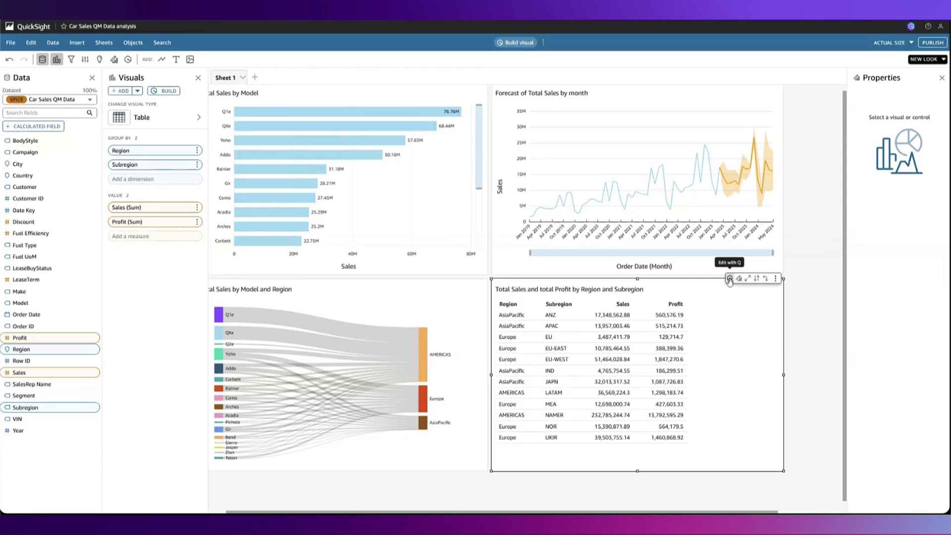
# Have Q color the region profit table red where profit < 200K
pyautogui.click(729, 279)
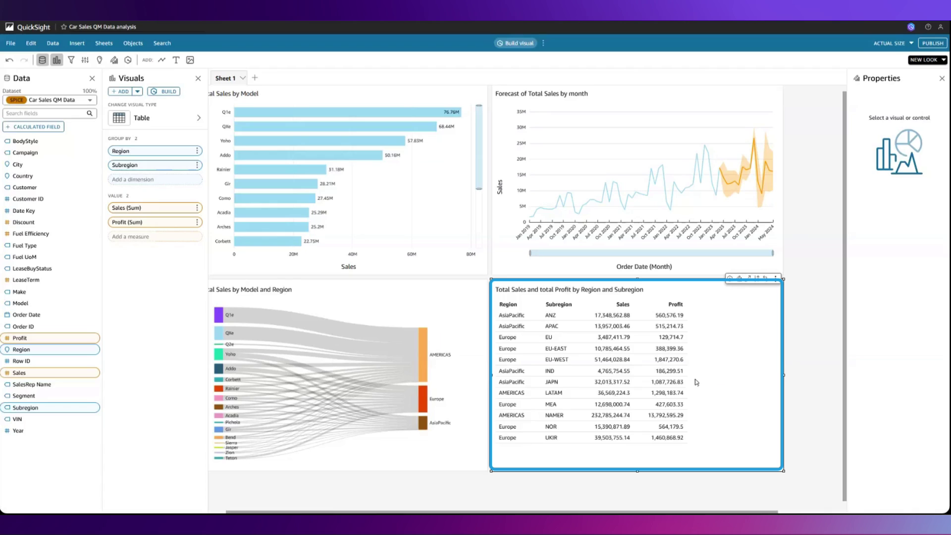
pyautogui.click(730, 279)
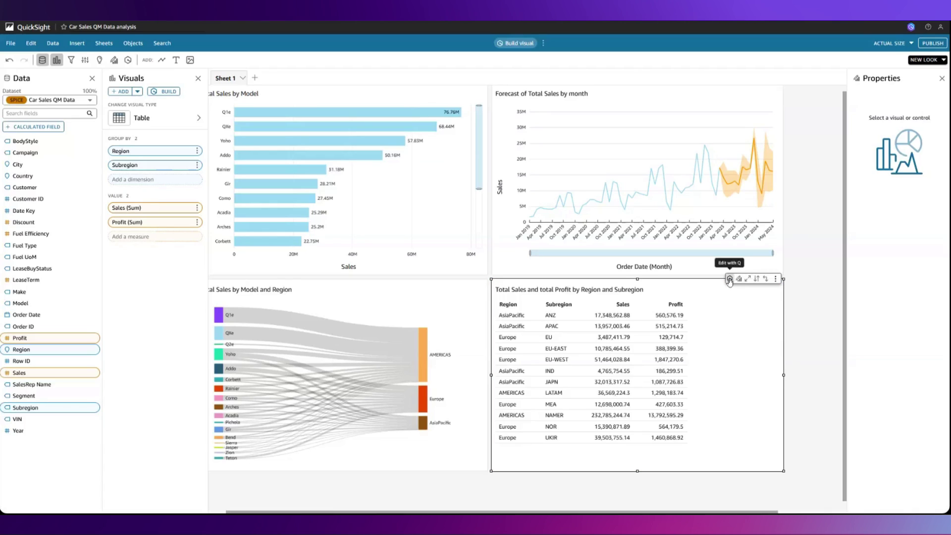
pyautogui.write('color red ')
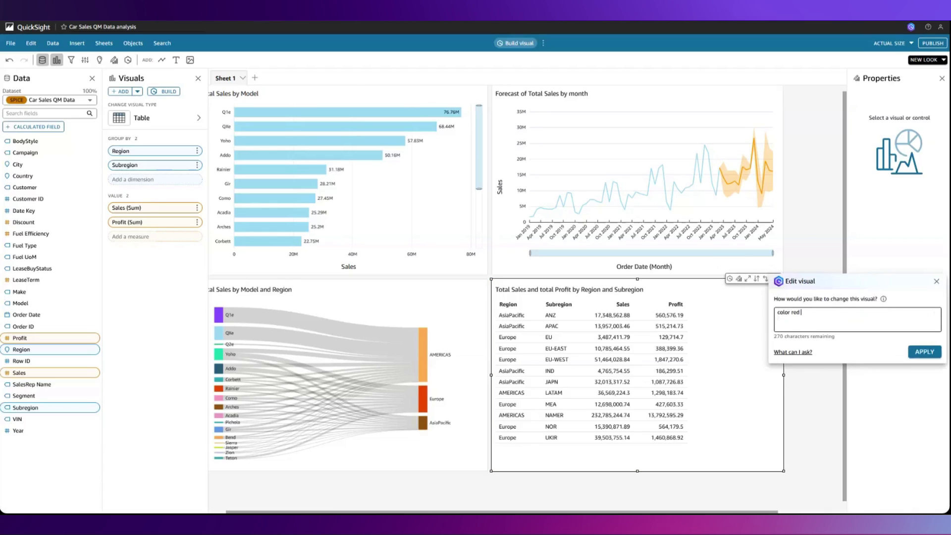
pyautogui.write('when profit < 200K')
pyautogui.click(924, 352)
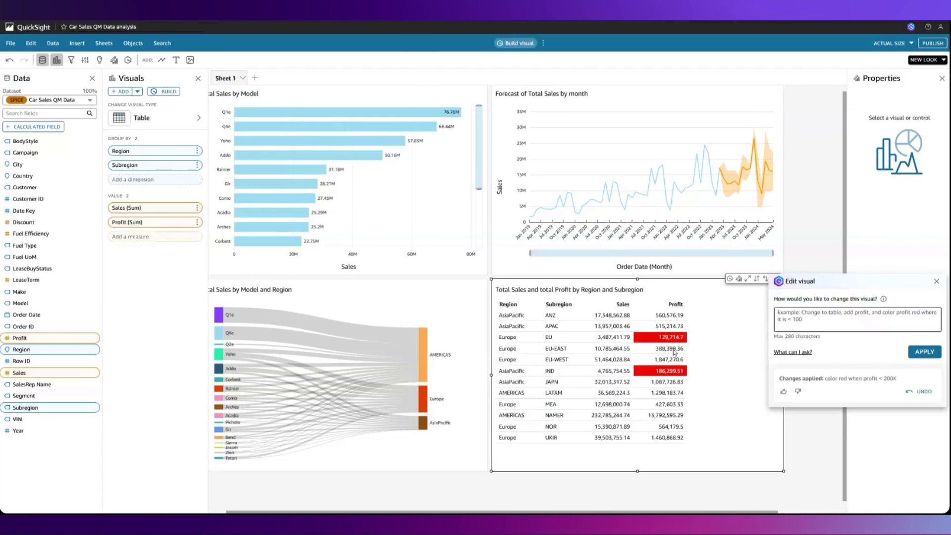
pyautogui.click(936, 281)
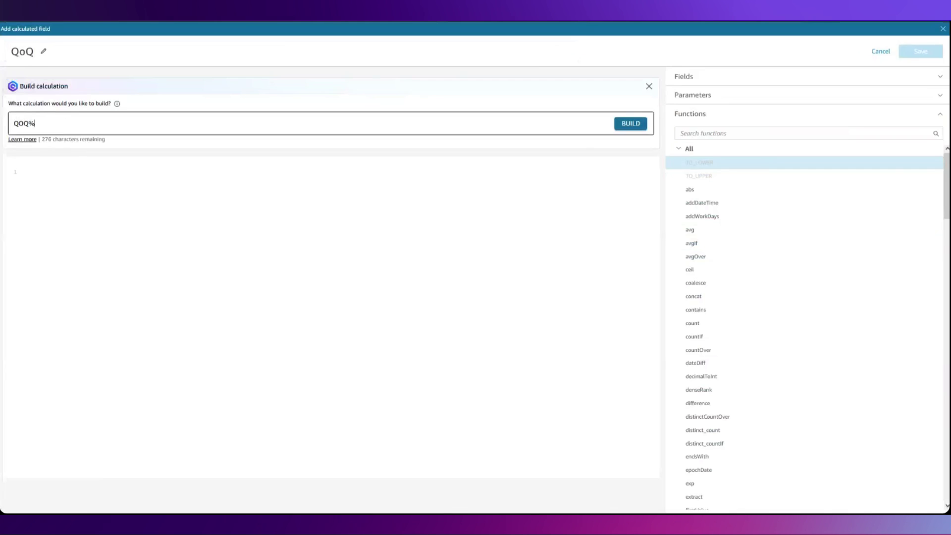
# Save a QoQ calculated field using Q's generated 'QoQ% change in sales' expression
pyautogui.write('change in sales')
pyautogui.click(629, 124)
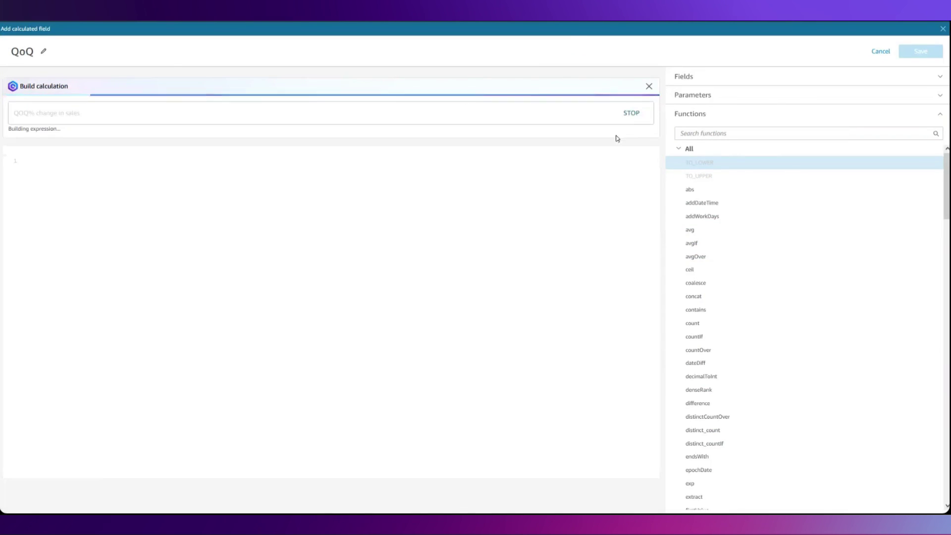
pyautogui.click(631, 157)
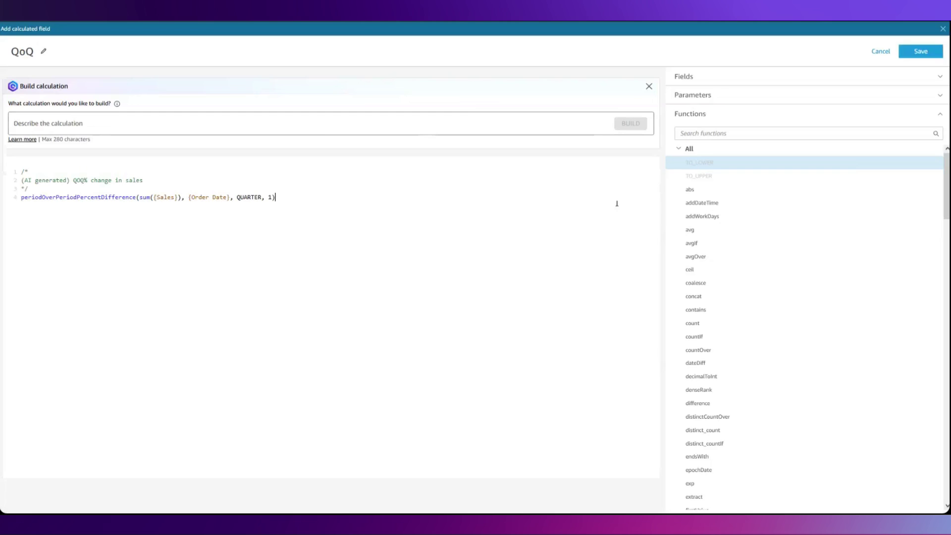
pyautogui.click(921, 51)
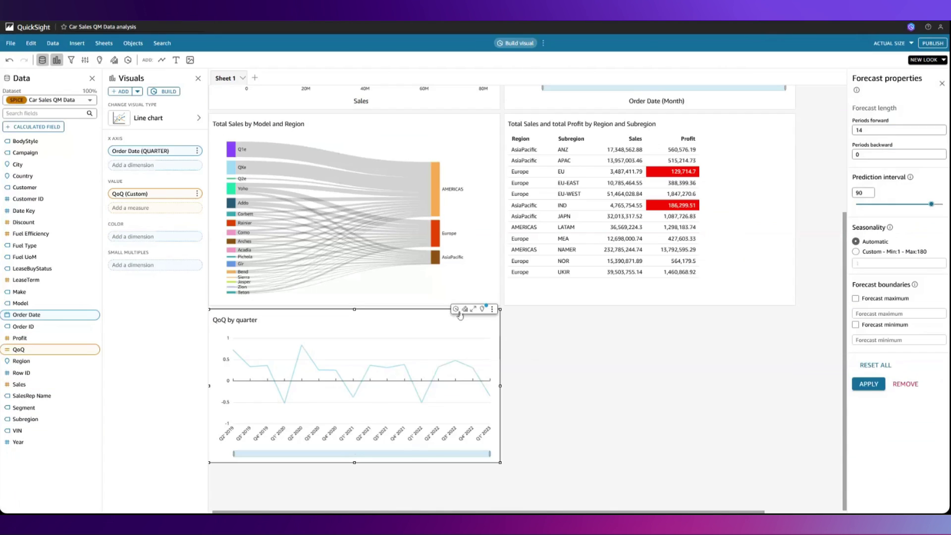
# Turn the QoQ by quarter line chart into bars with Q's 'show as bar'
pyautogui.click(456, 308)
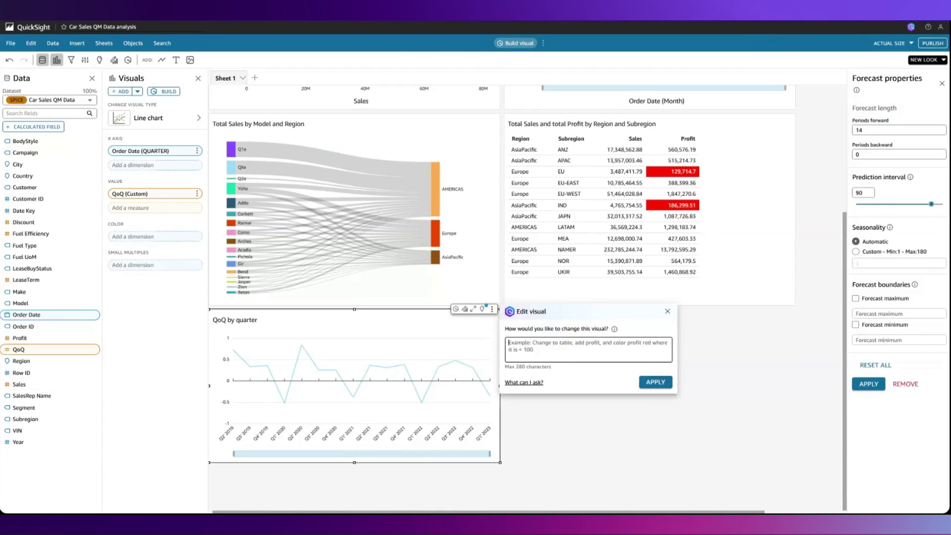
pyautogui.write('show as bar')
pyautogui.click(650, 382)
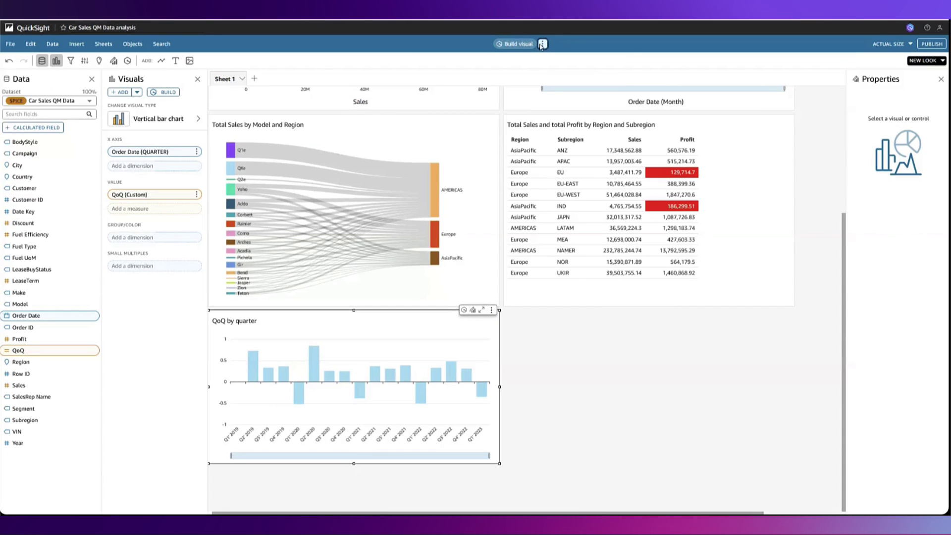
# Enable topic linking and link the Auto InSights topic to the analysis
pyautogui.click(542, 45)
pyautogui.click(554, 57)
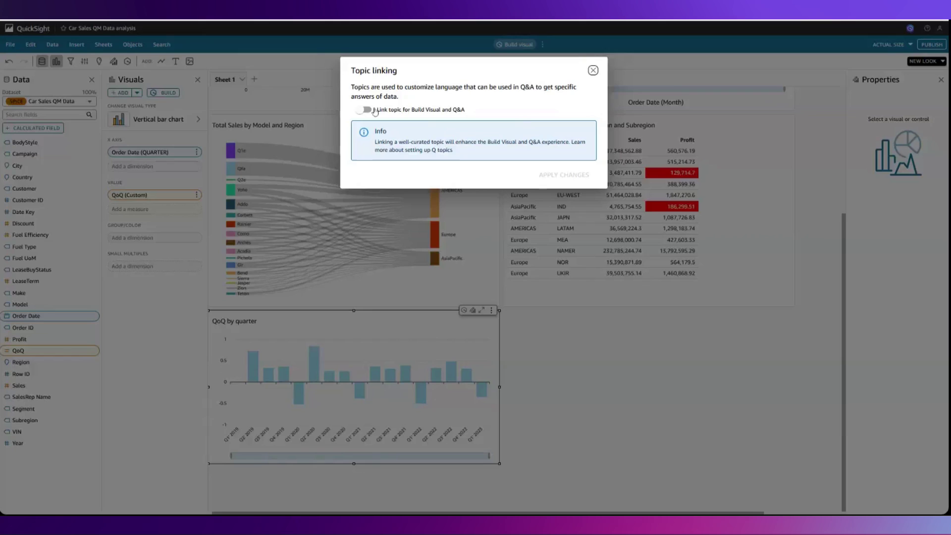
pyautogui.click(365, 109)
pyautogui.click(445, 131)
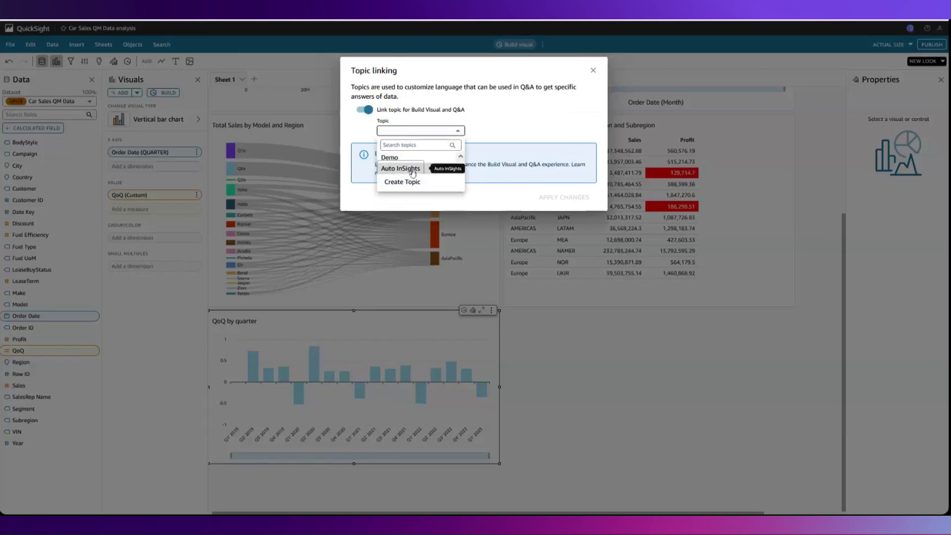
pyautogui.click(436, 170)
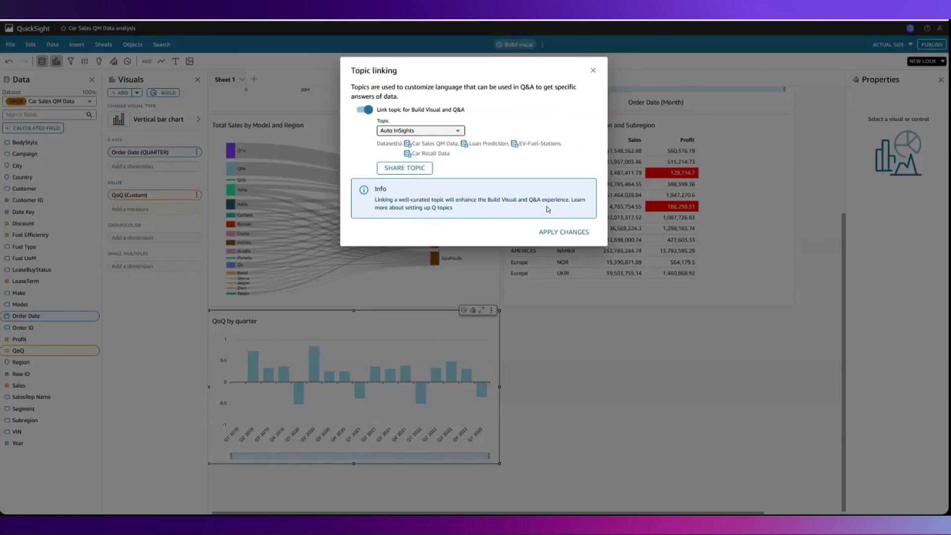
pyautogui.click(561, 232)
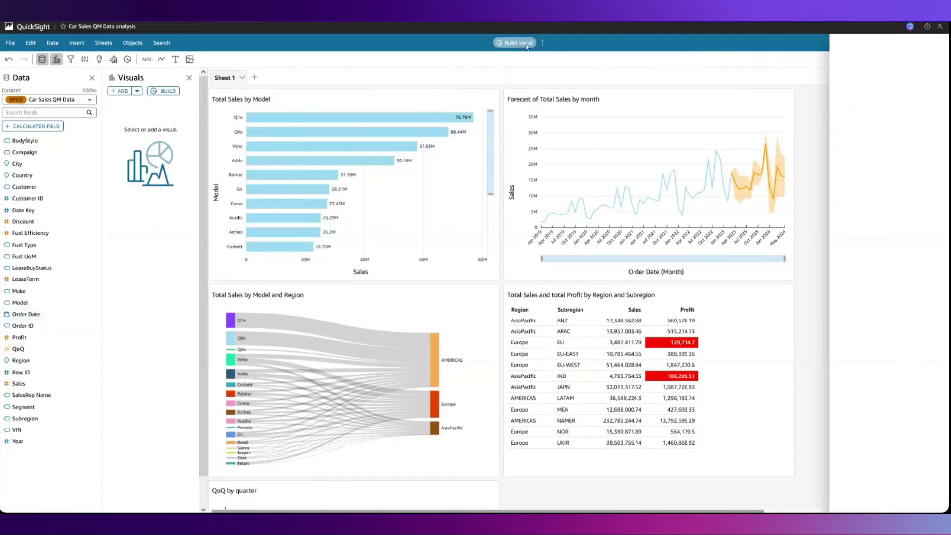
# Ask Q for monthly Addo vs Rainier sales as a vertical stacked bar chart and add it
pyautogui.click(515, 44)
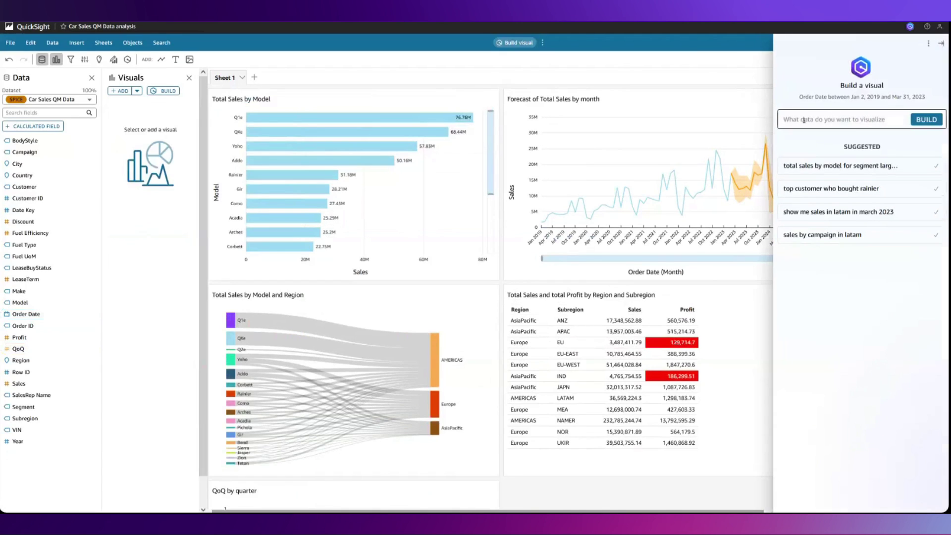
pyautogui.write('compare monthly sales for Add')
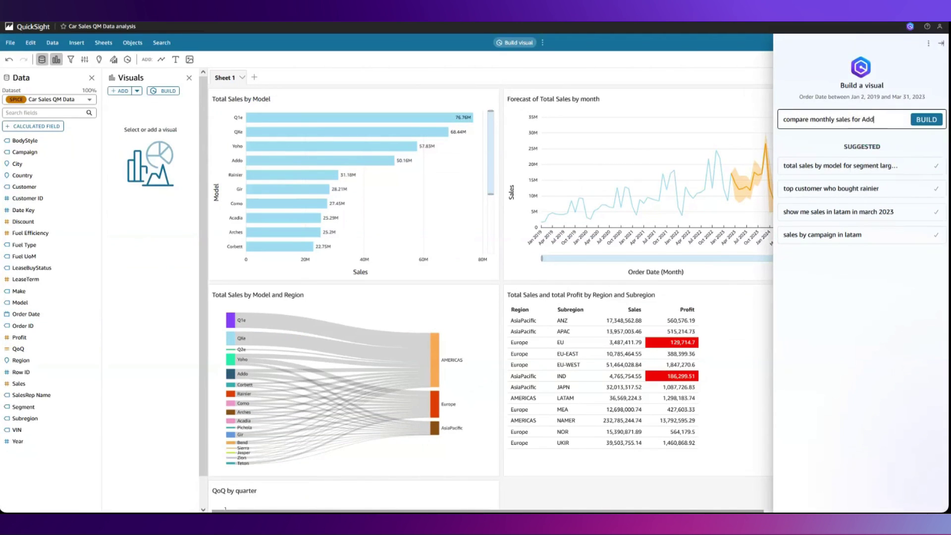
pyautogui.write('o vs Rainier and show as vertical stacked')
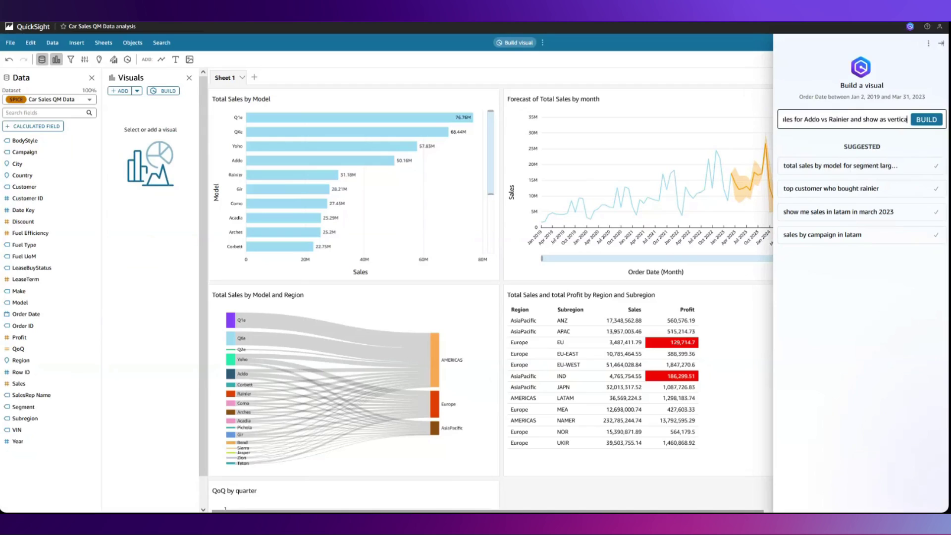
pyautogui.write(' bar chart')
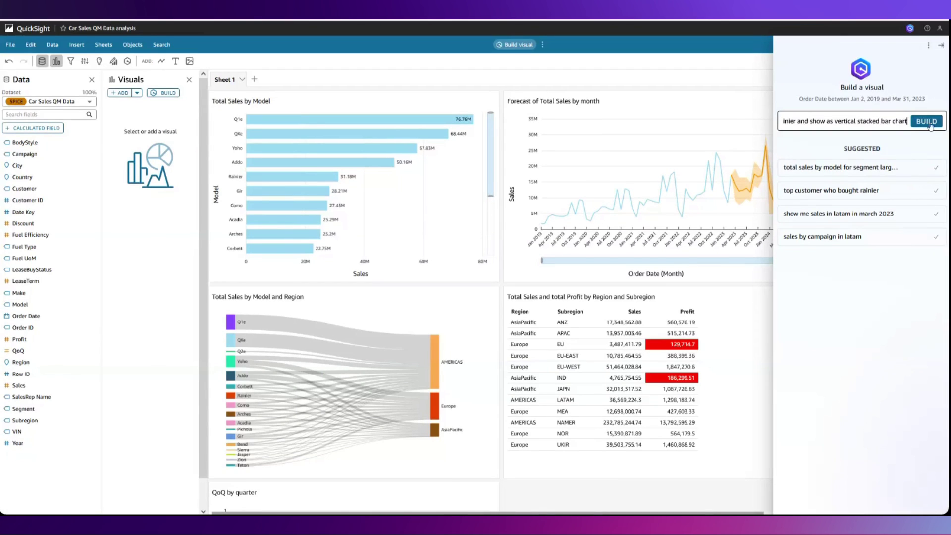
pyautogui.press('Return')
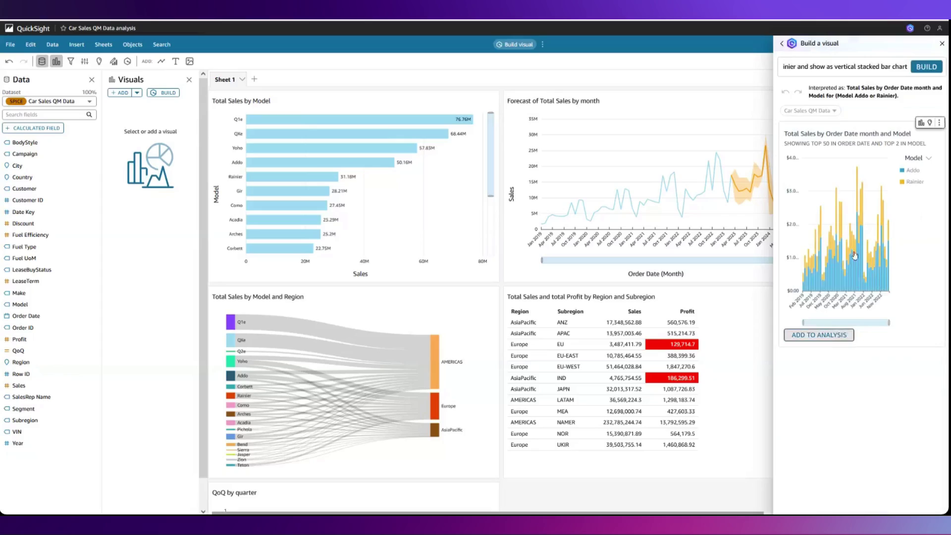
pyautogui.click(819, 335)
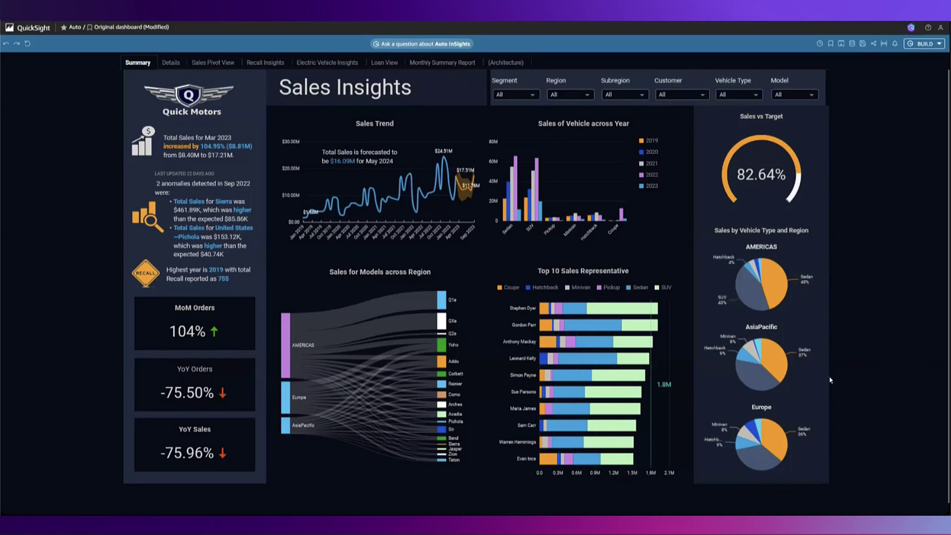
# Generate a Q executive summary of the Sales Insights dashboard
pyautogui.click(925, 44)
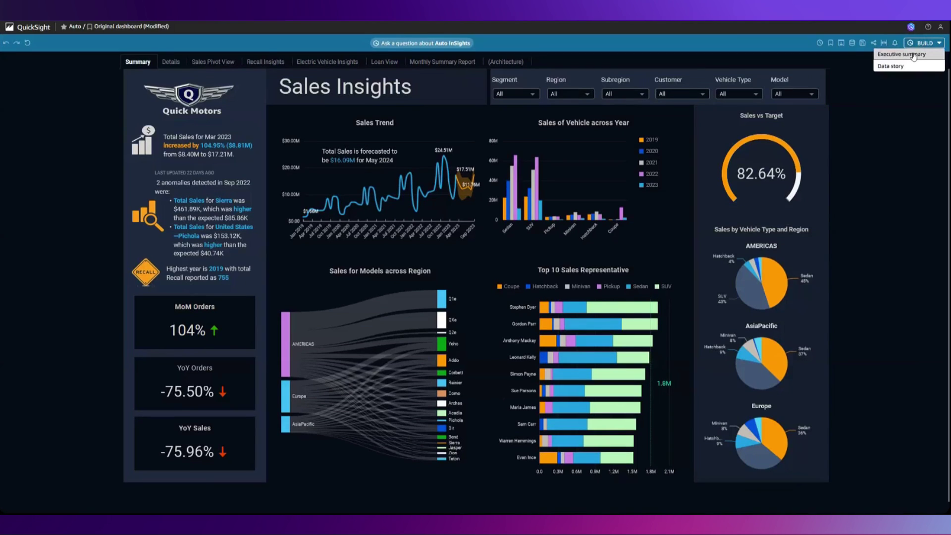
pyautogui.click(914, 55)
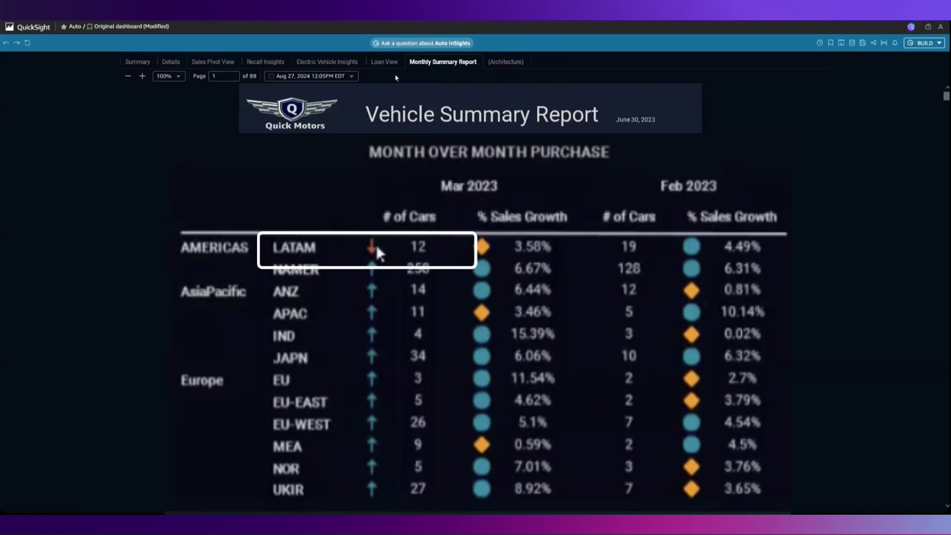
# Ask Auto InSights 'why sales decline in latam in mar 2023'
pyautogui.click(450, 45)
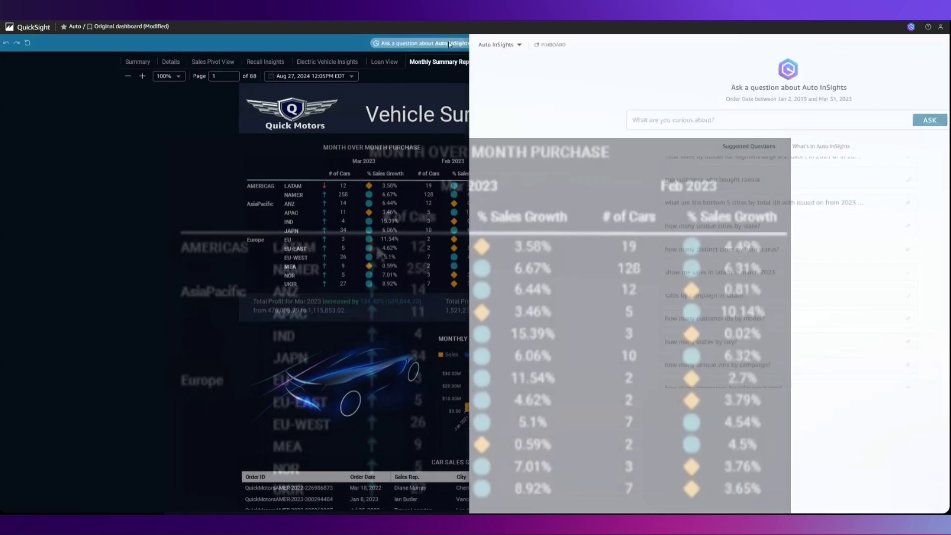
pyautogui.write('why sa')
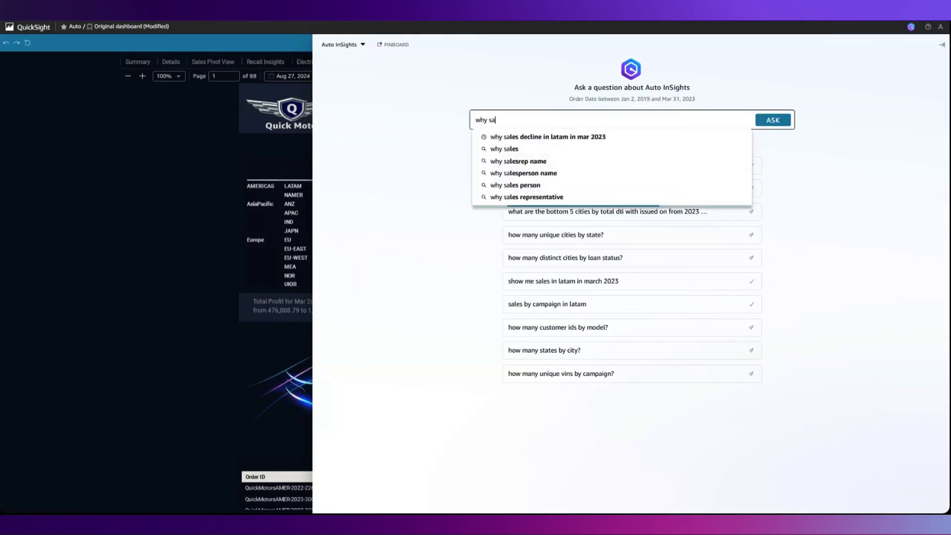
pyautogui.write('les')
pyautogui.click(538, 141)
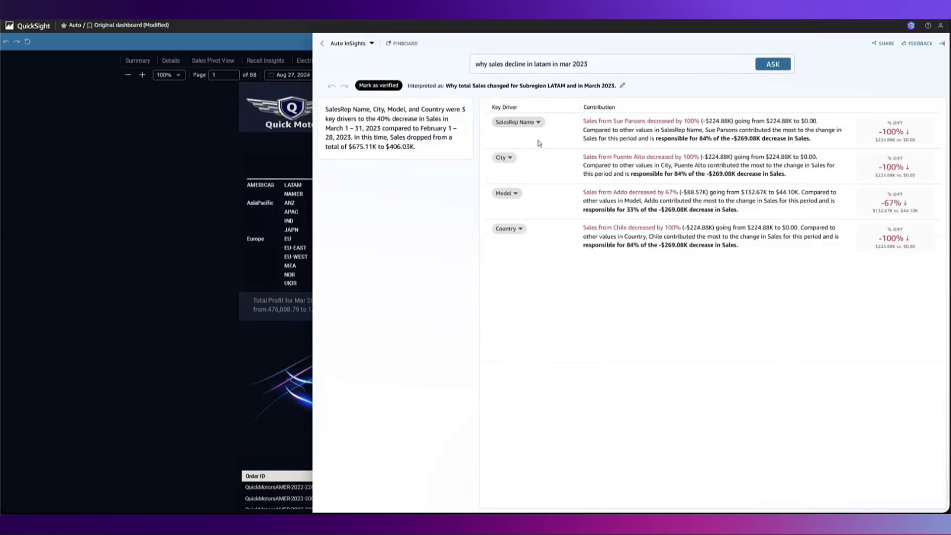
# Replace the question with the suggested 'monthly sales in latam' and submit it
pyautogui.hotkey('ctrl', 'a')
pyautogui.write('monthly')
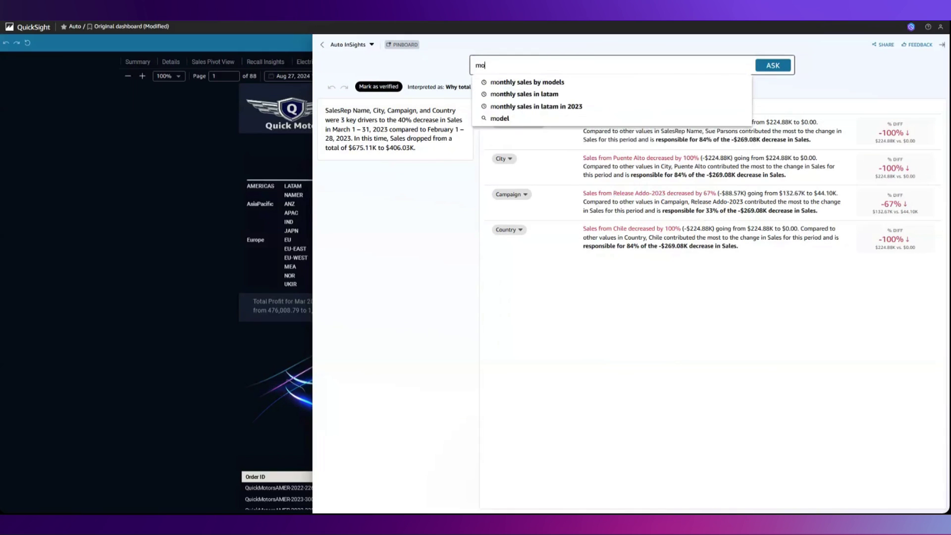
pyautogui.press('Down')
pyautogui.press('Down')
pyautogui.press('Return')
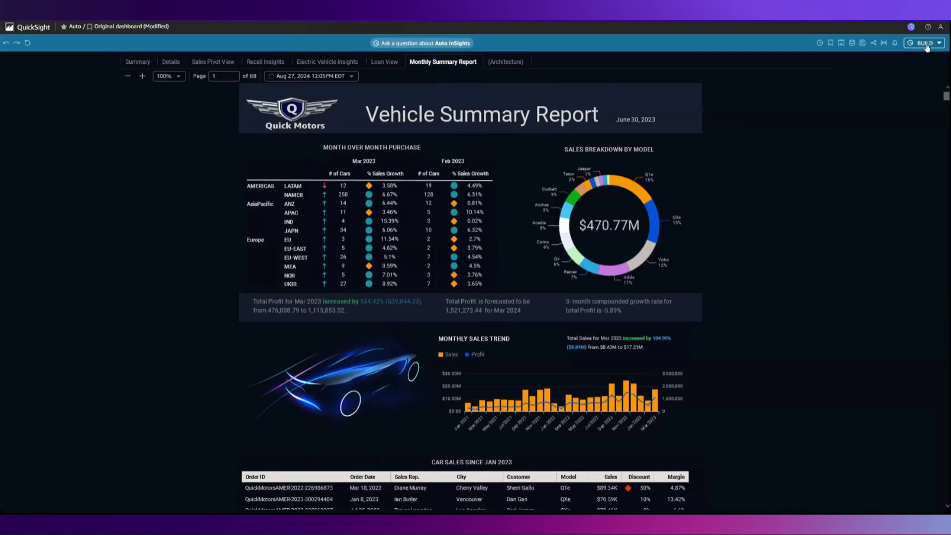
# Build a data story from six Summary and Details visuals, including Sales Trend and Top 10 Sales Representative
pyautogui.click(924, 42)
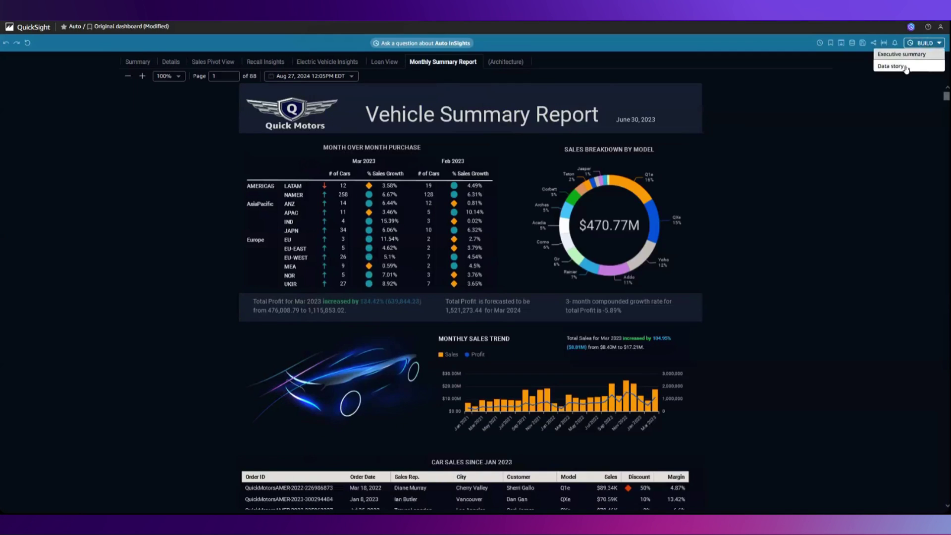
pyautogui.click(904, 65)
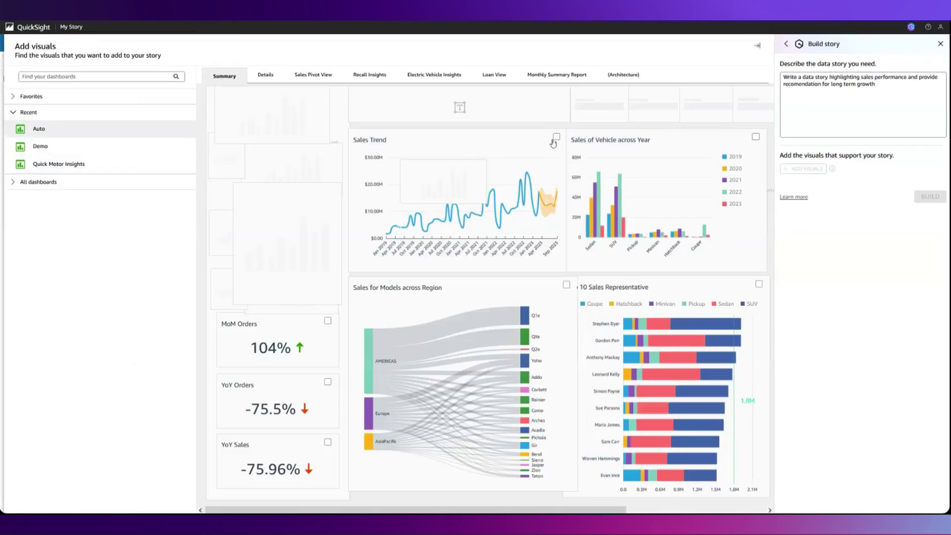
pyautogui.click(557, 136)
pyautogui.click(649, 146)
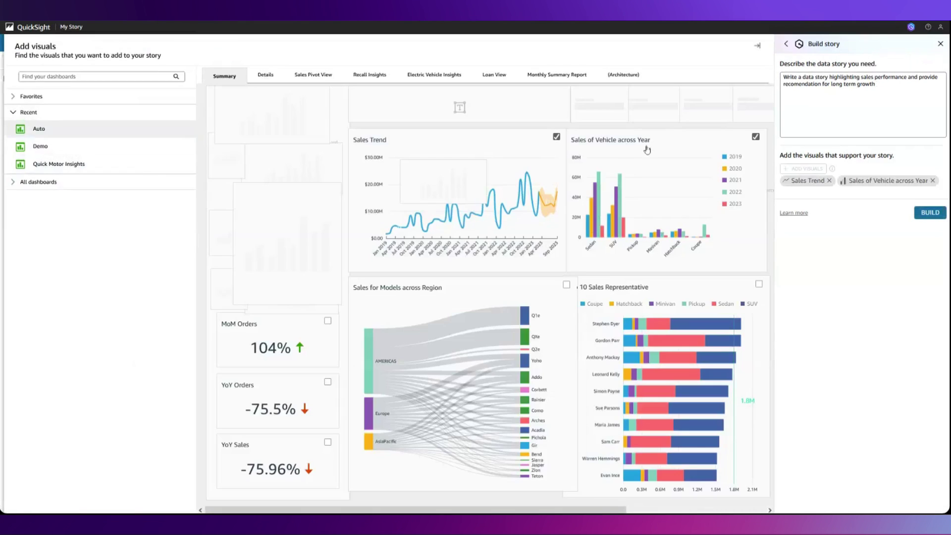
pyautogui.click(567, 286)
pyautogui.click(758, 284)
pyautogui.click(266, 75)
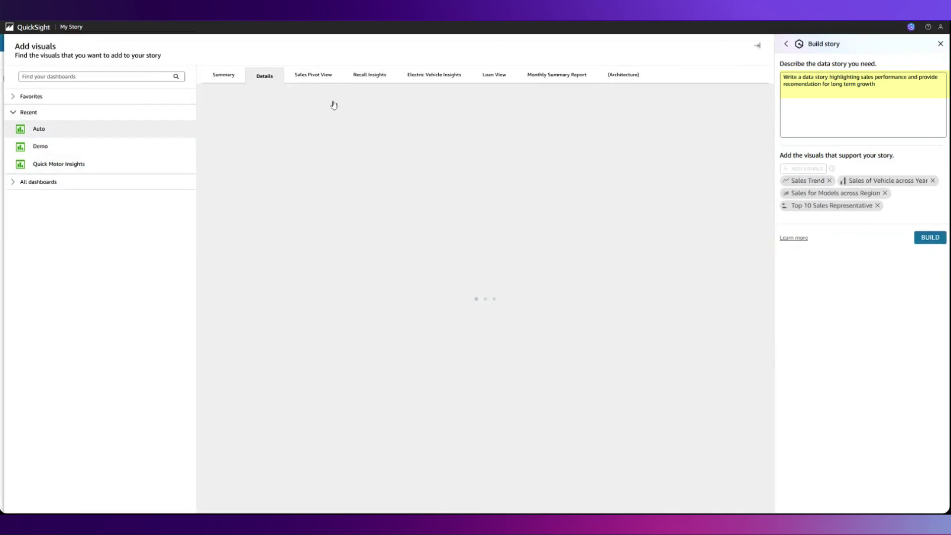
pyautogui.click(431, 144)
pyautogui.click(720, 147)
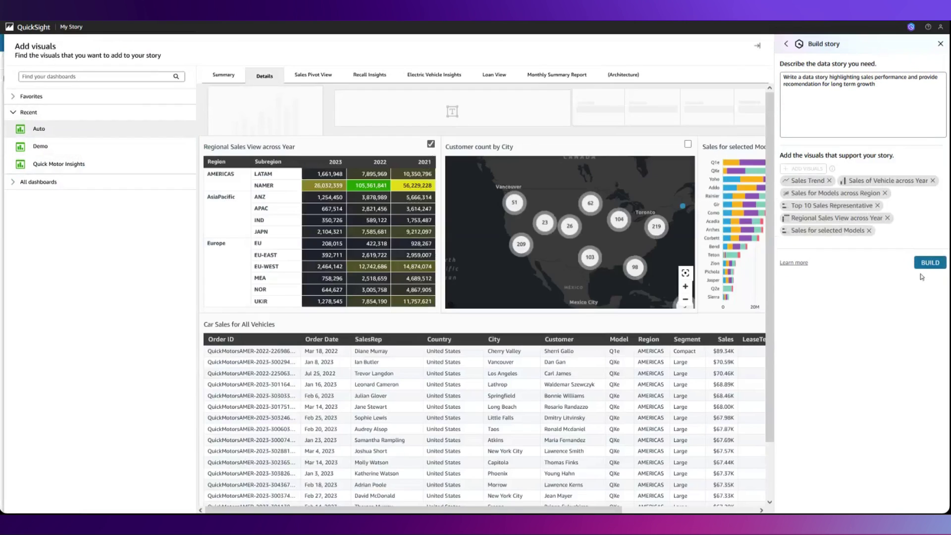
pyautogui.click(929, 262)
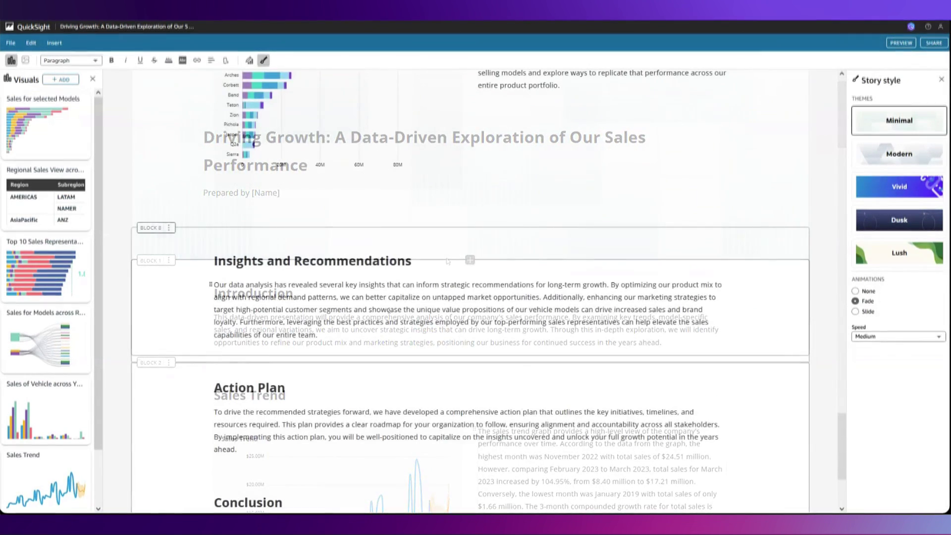
# Select the Sales of Vehicles narrative paragraph and bring up Q's rewrite options
pyautogui.scroll(-3, 390, 311)
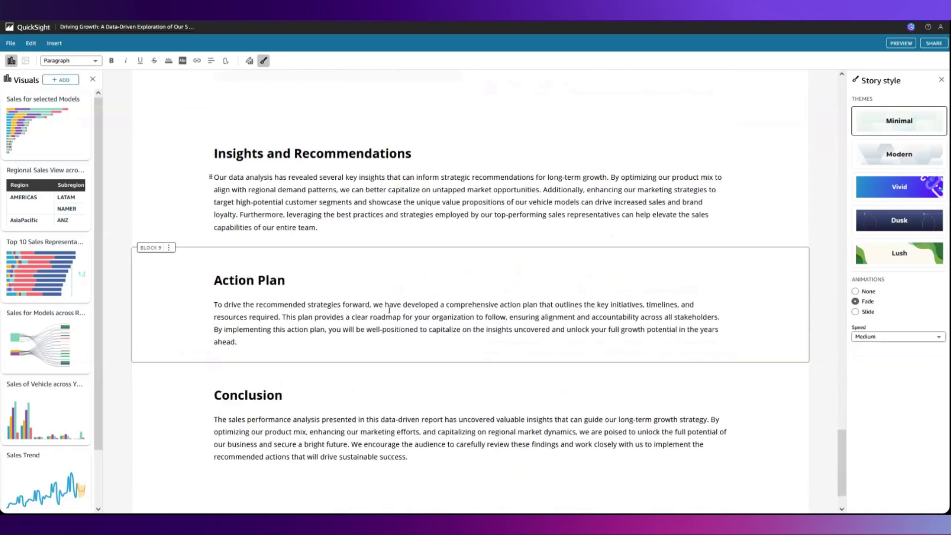
pyautogui.scroll(-1, 389, 311)
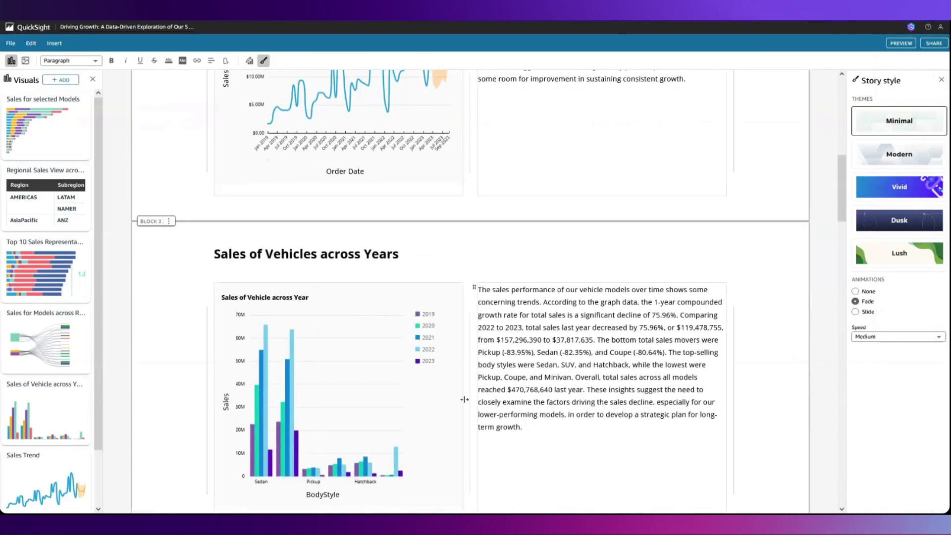
pyautogui.moveTo(523, 427); pyautogui.dragTo(478, 289)
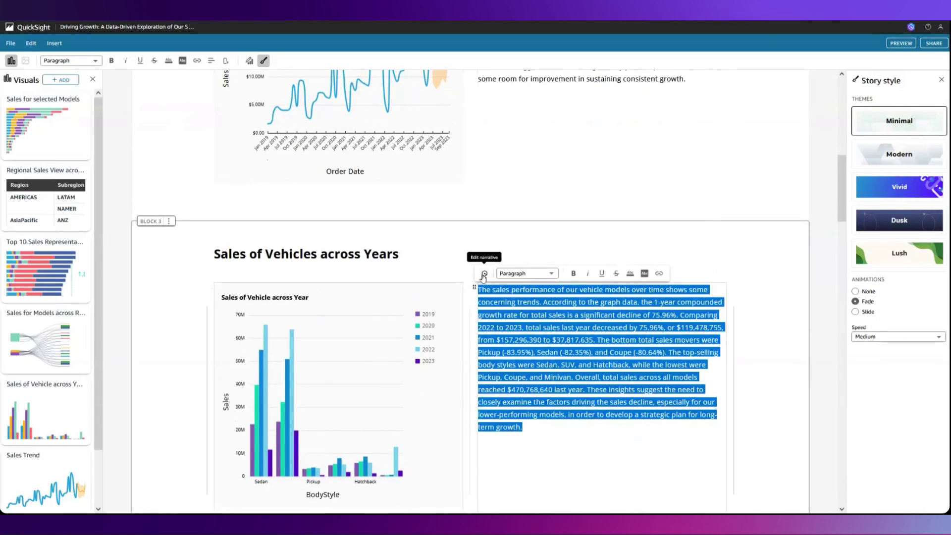
pyautogui.click(483, 274)
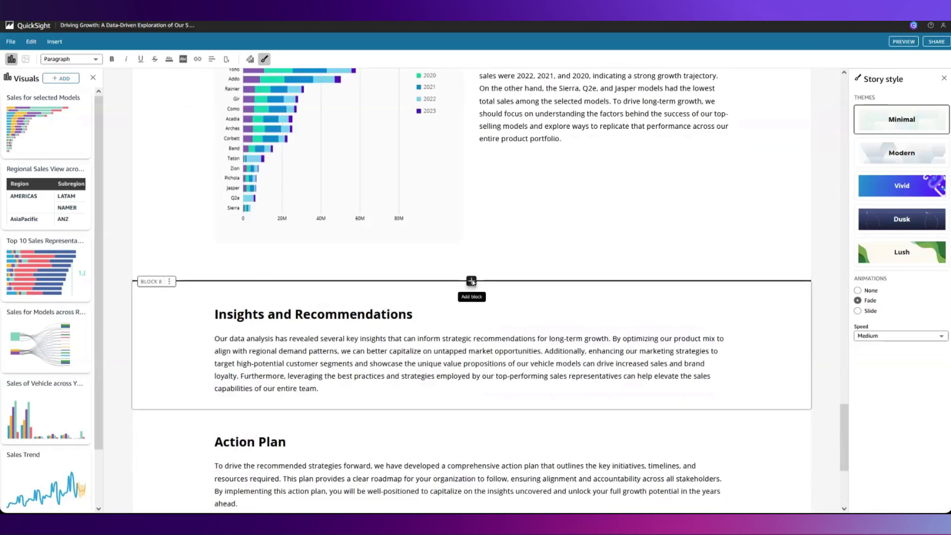
# Insert an empty single-column block above the Insights and Recommendations section
pyautogui.click(471, 279)
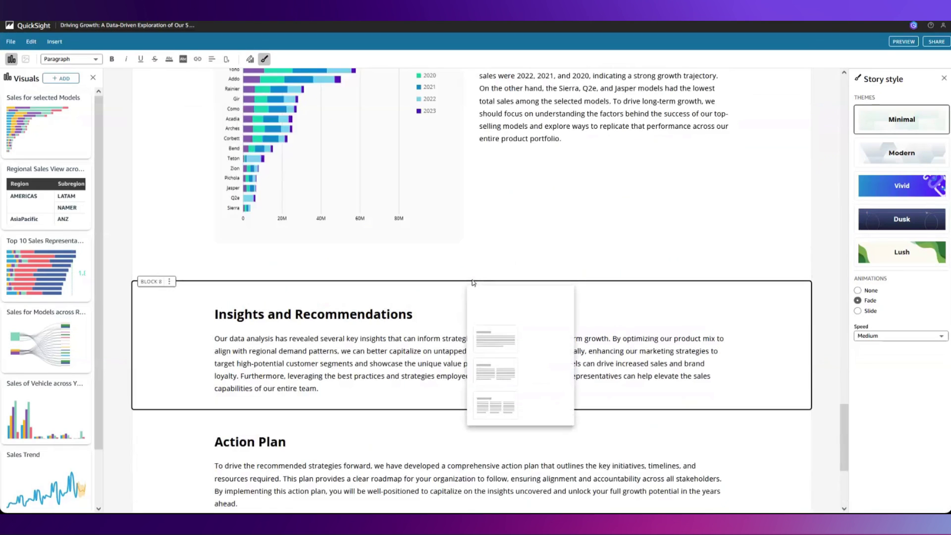
pyautogui.click(481, 341)
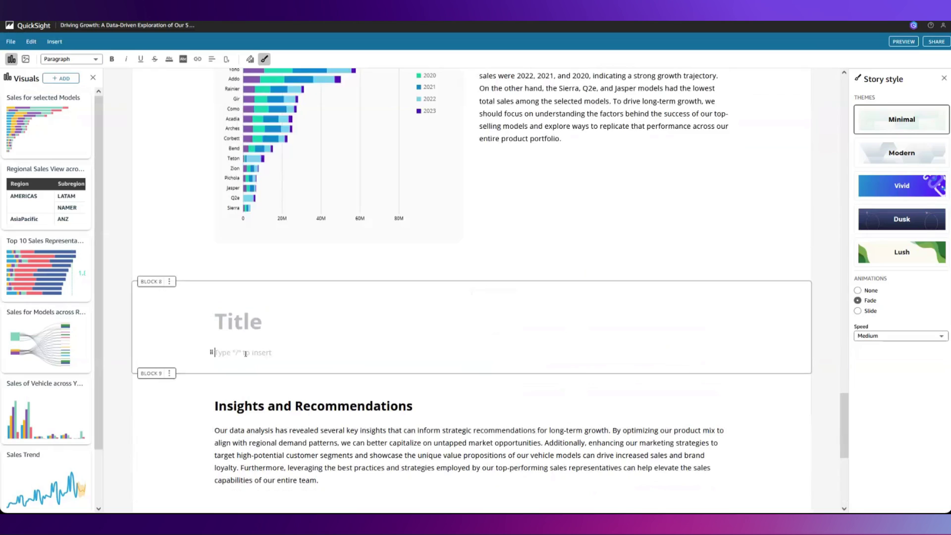
pyautogui.write('/')
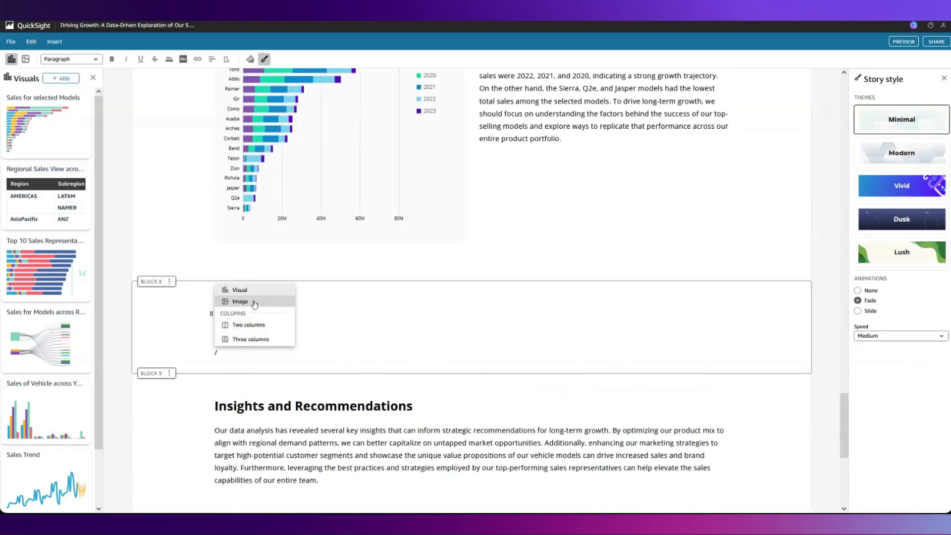
pyautogui.press('BackSpace')
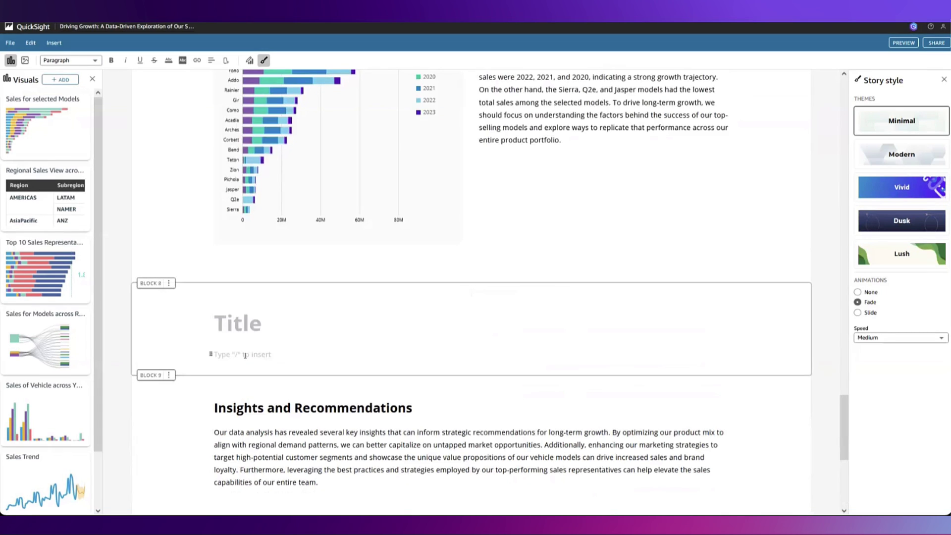
# Apply the dark Dusk story theme, then open Share data story and its recipients field
pyautogui.click(909, 218)
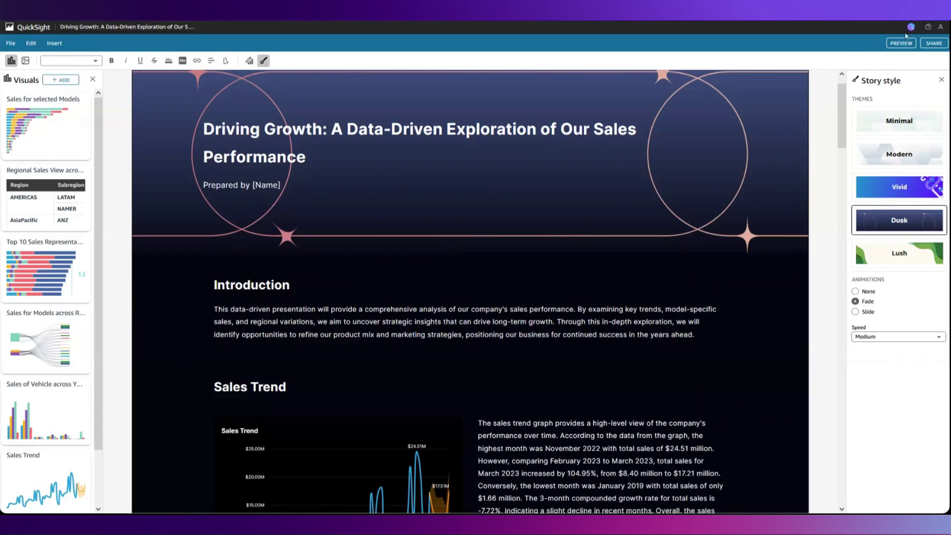
pyautogui.click(931, 44)
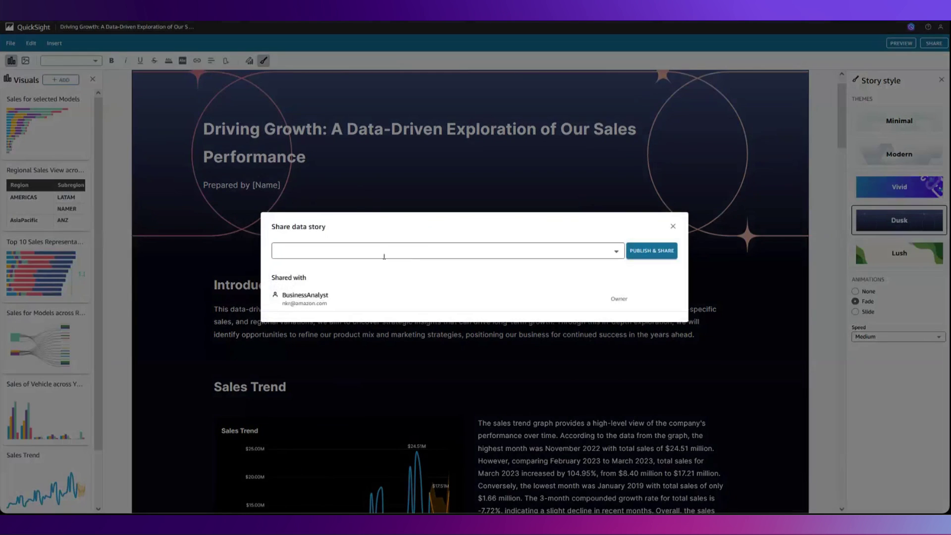
pyautogui.click(380, 250)
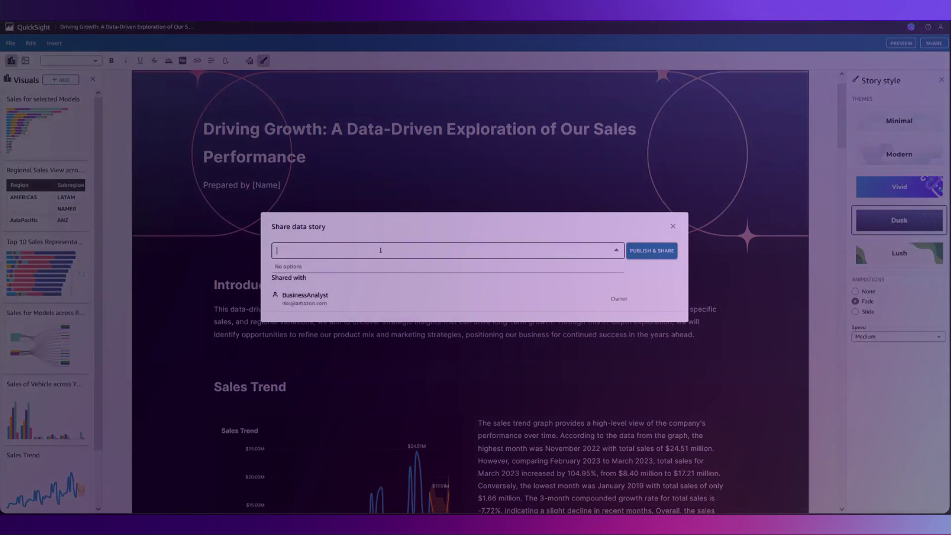